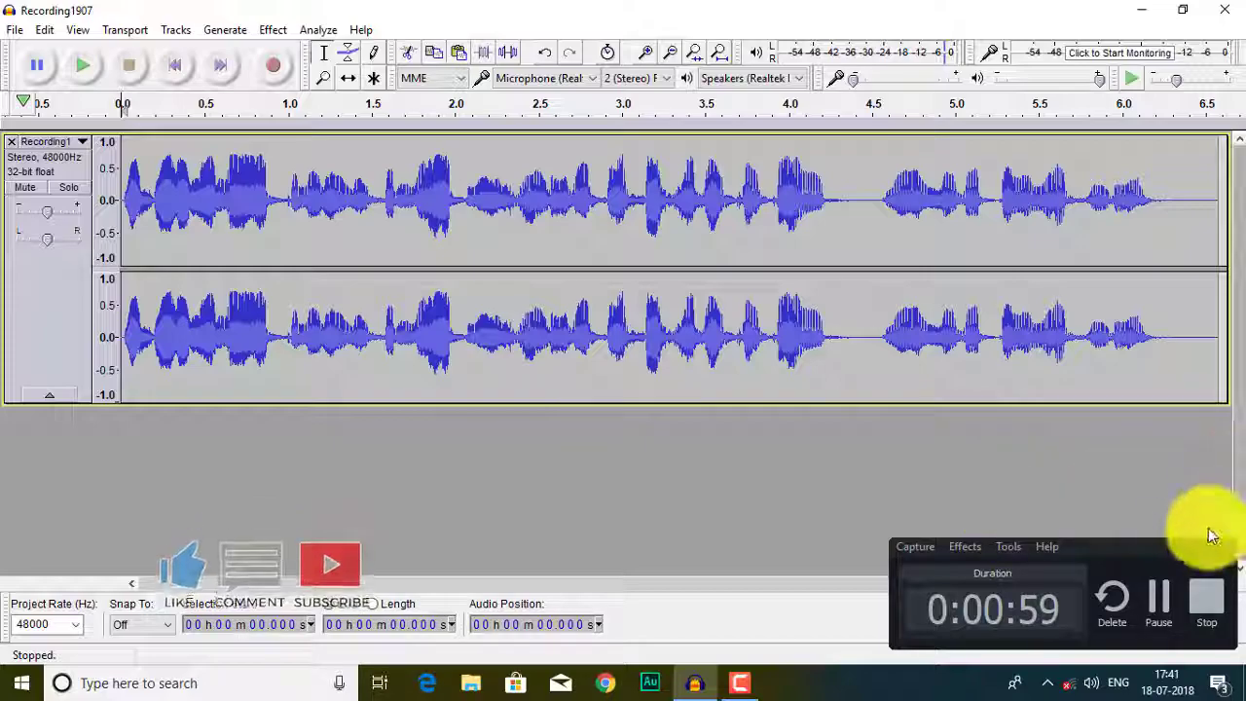
Step: Play back the original voice recording from the start
left_click(1205, 547)
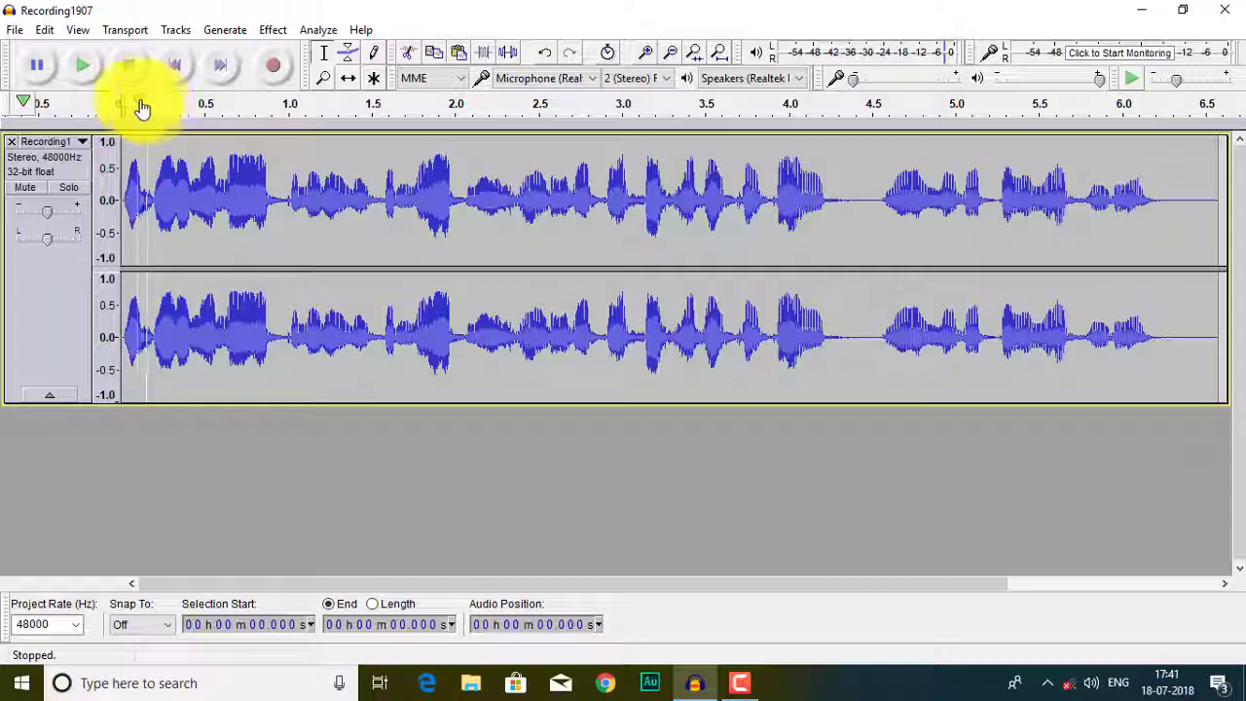
left_click(88, 71)
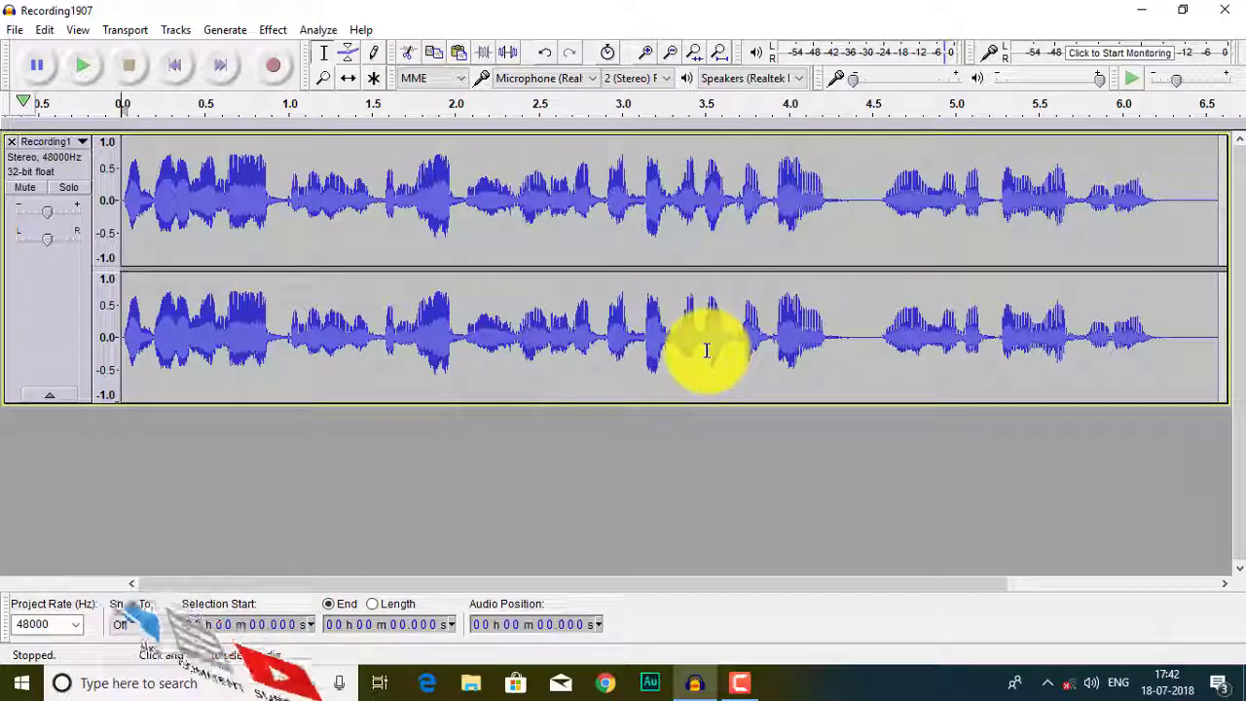
Step: Copy the entire voice recording track and paste it into a new stereo track
left_click(62, 284)
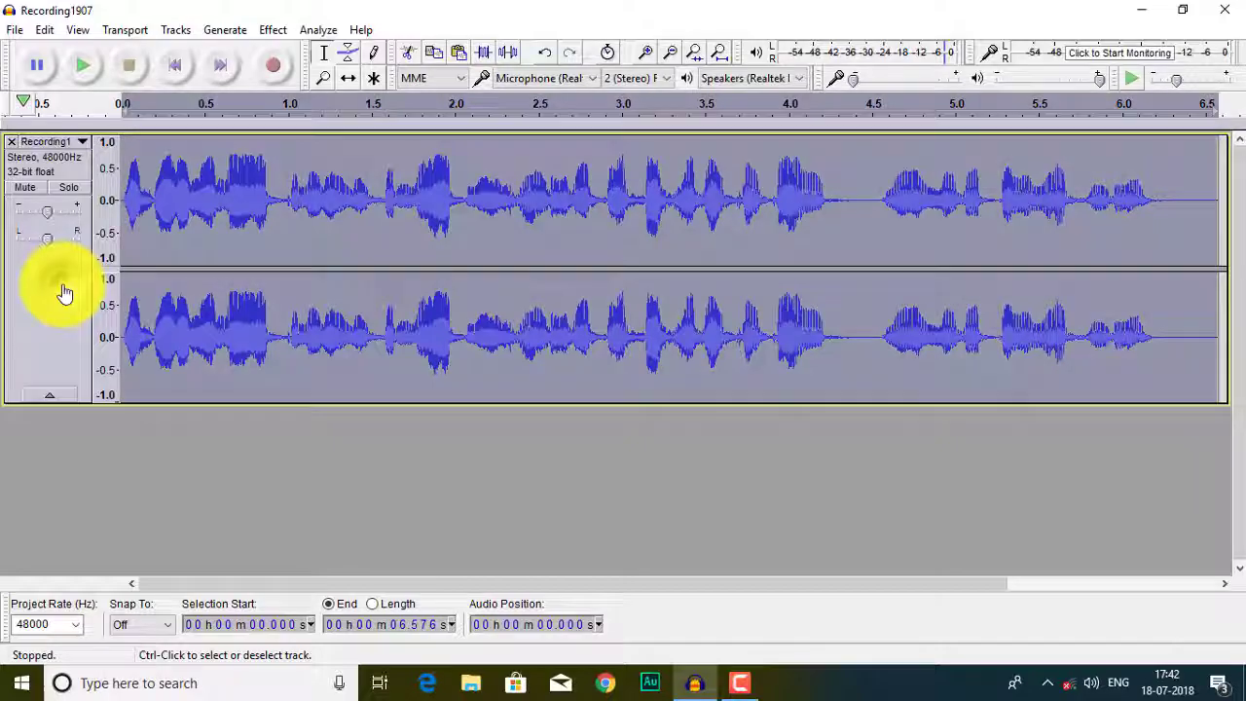
key("ctrl+c")
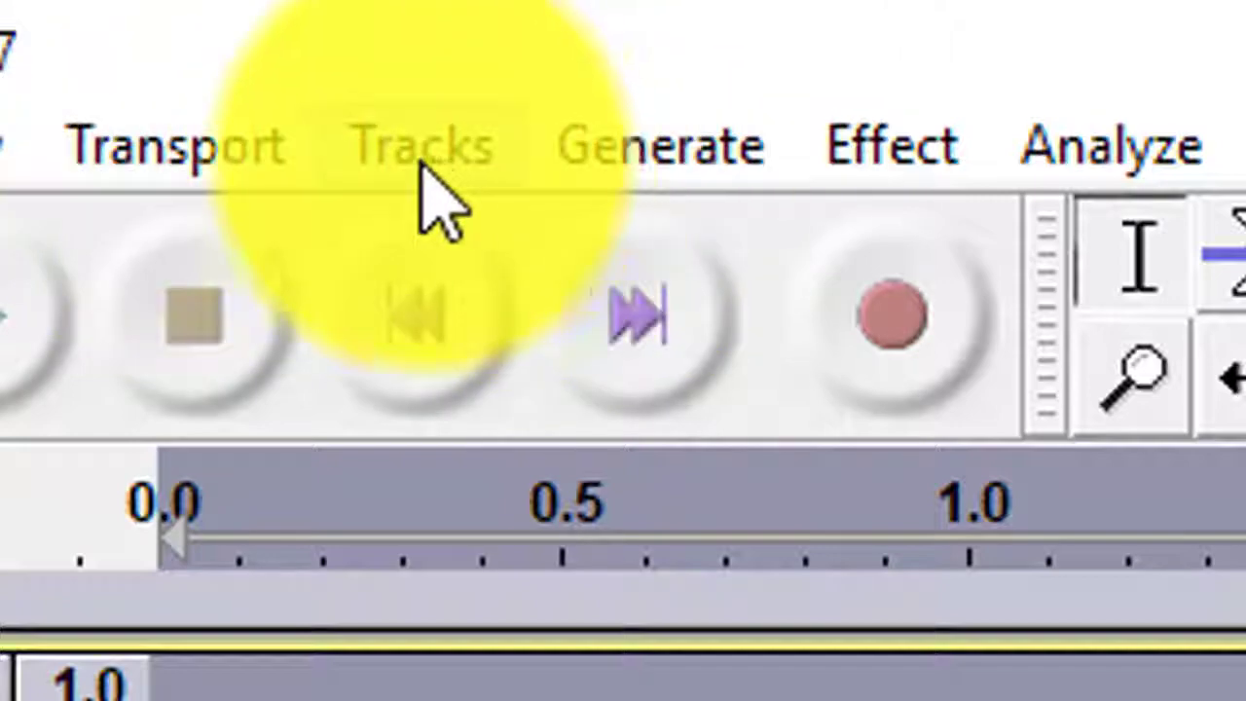
left_click(422, 155)
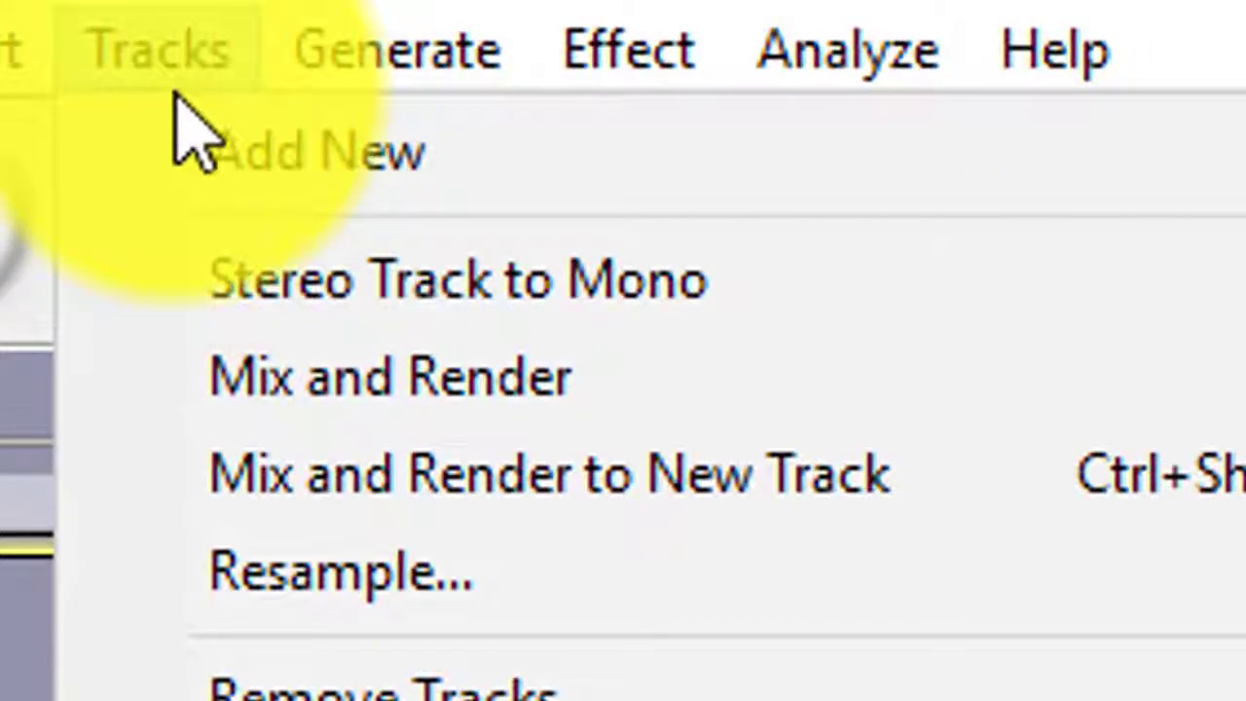
mouse_move(570, 158)
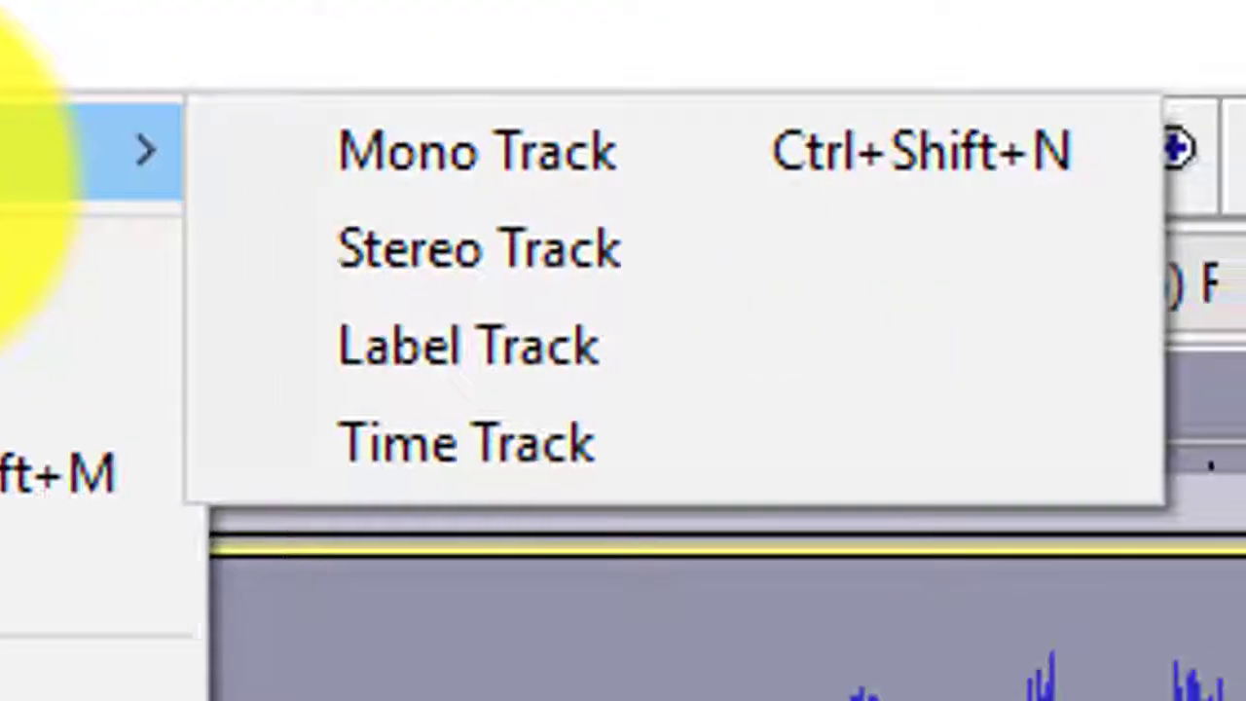
left_click(746, 288)
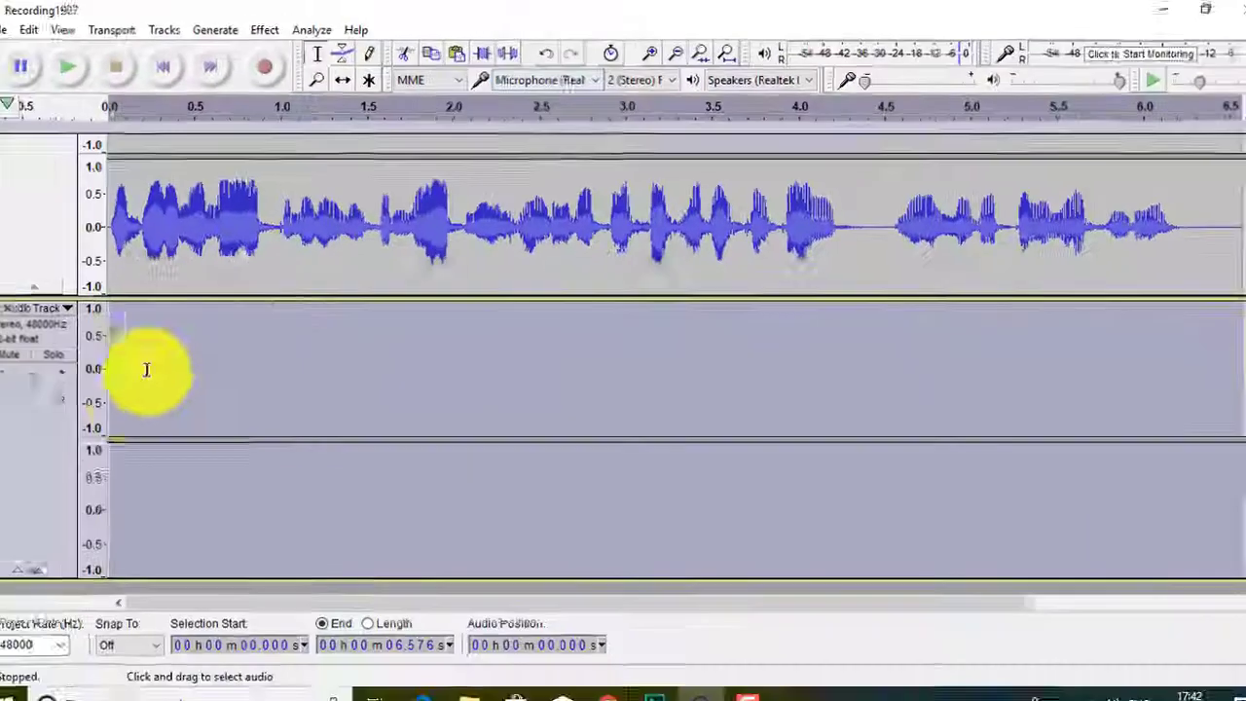
key("ctrl+v")
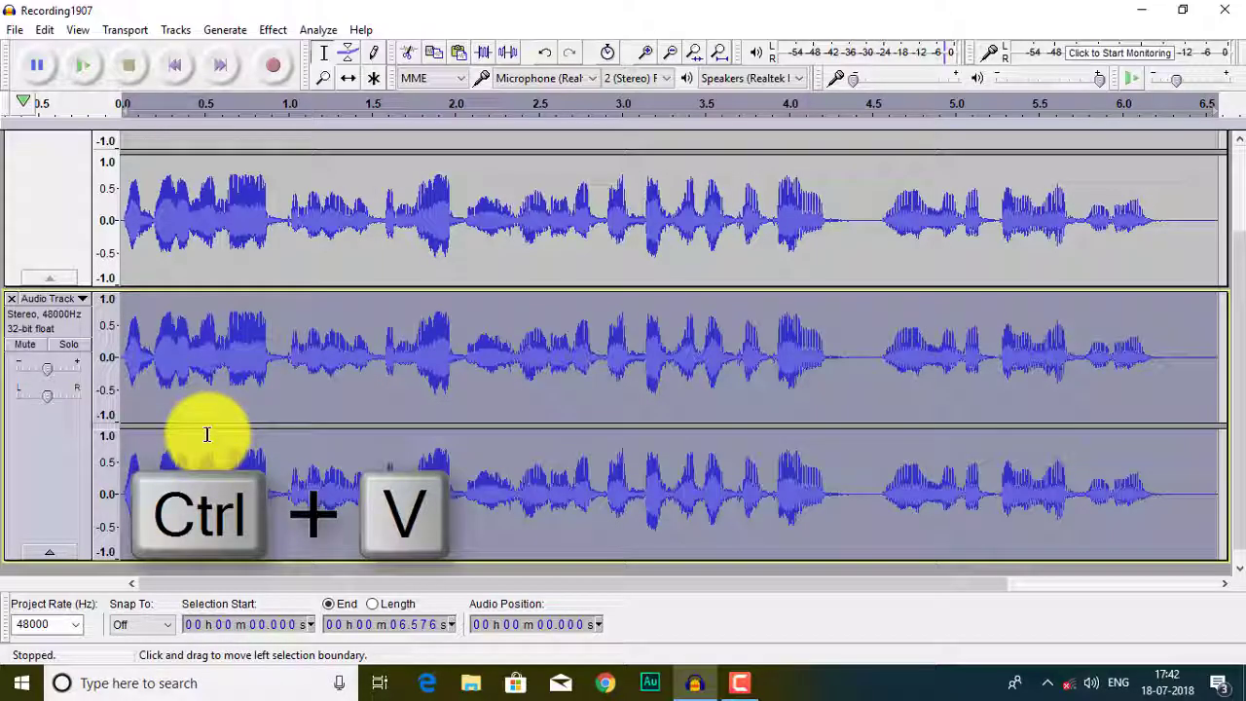
Step: Apply Echo to the original recording track with a 0.04 s delay and 0.6 decay factor, previewing it and playing the result
scroll(206, 433, "up", 3)
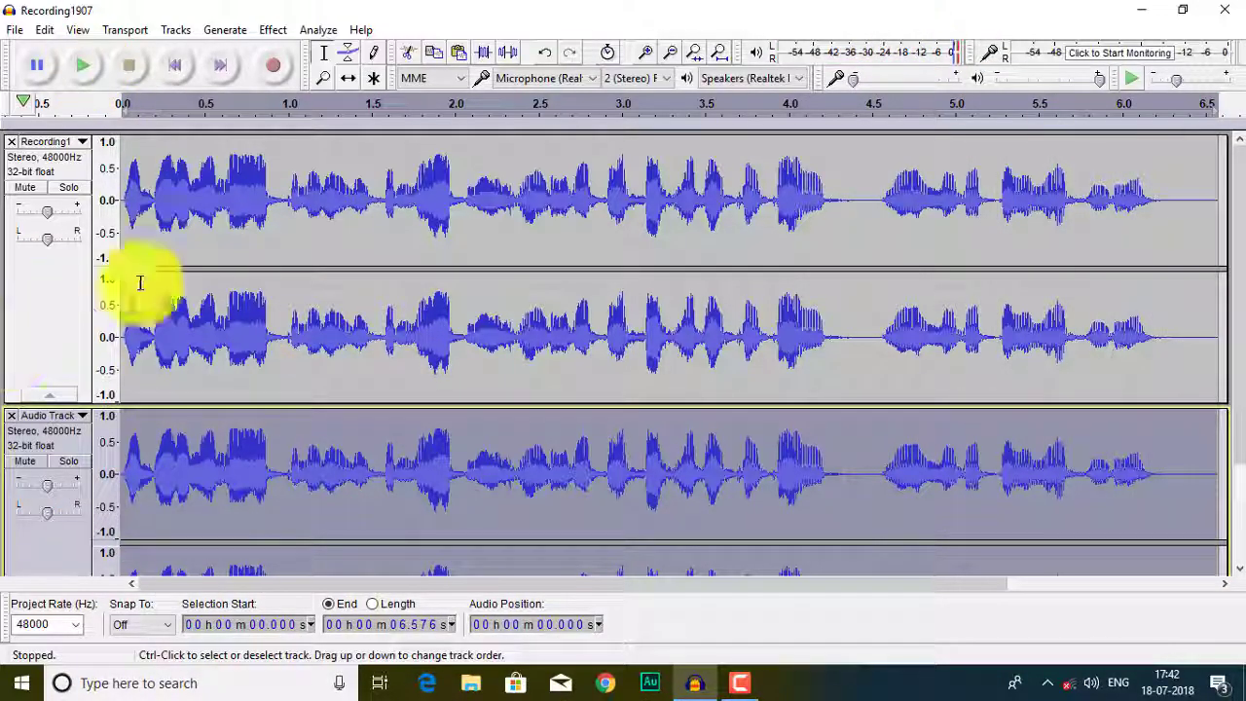
left_click(54, 310)
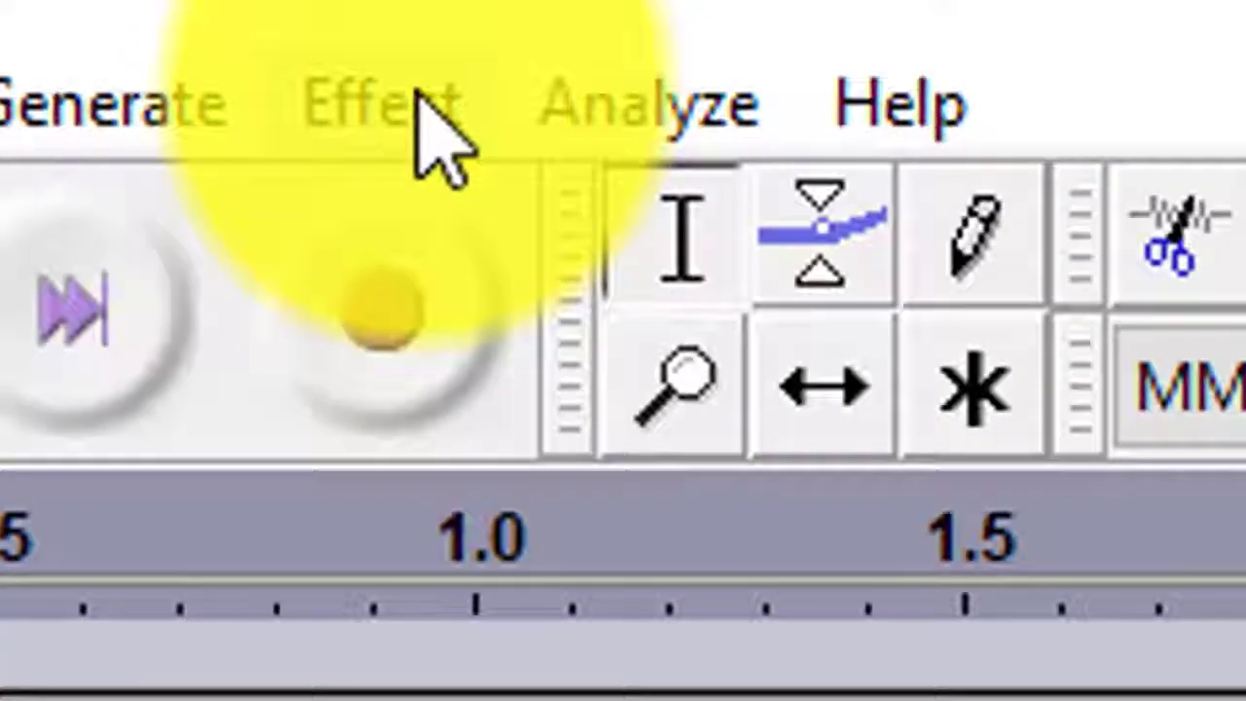
left_click(414, 160)
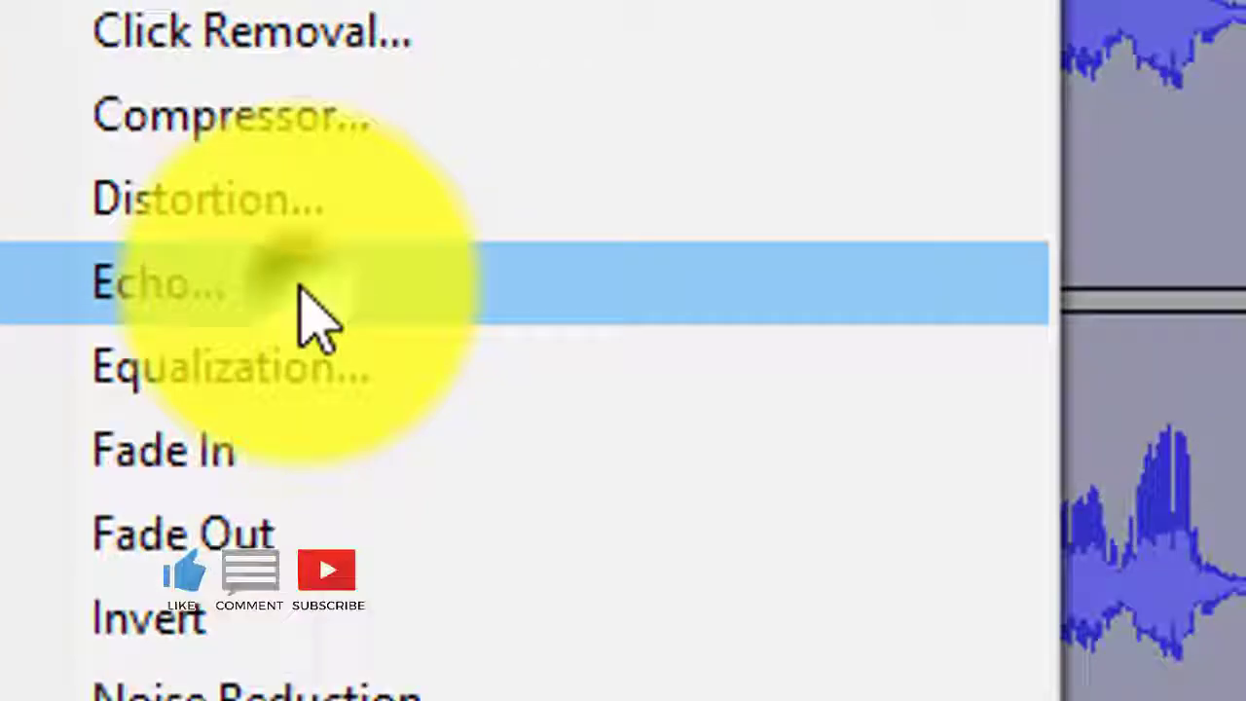
left_click(388, 316)
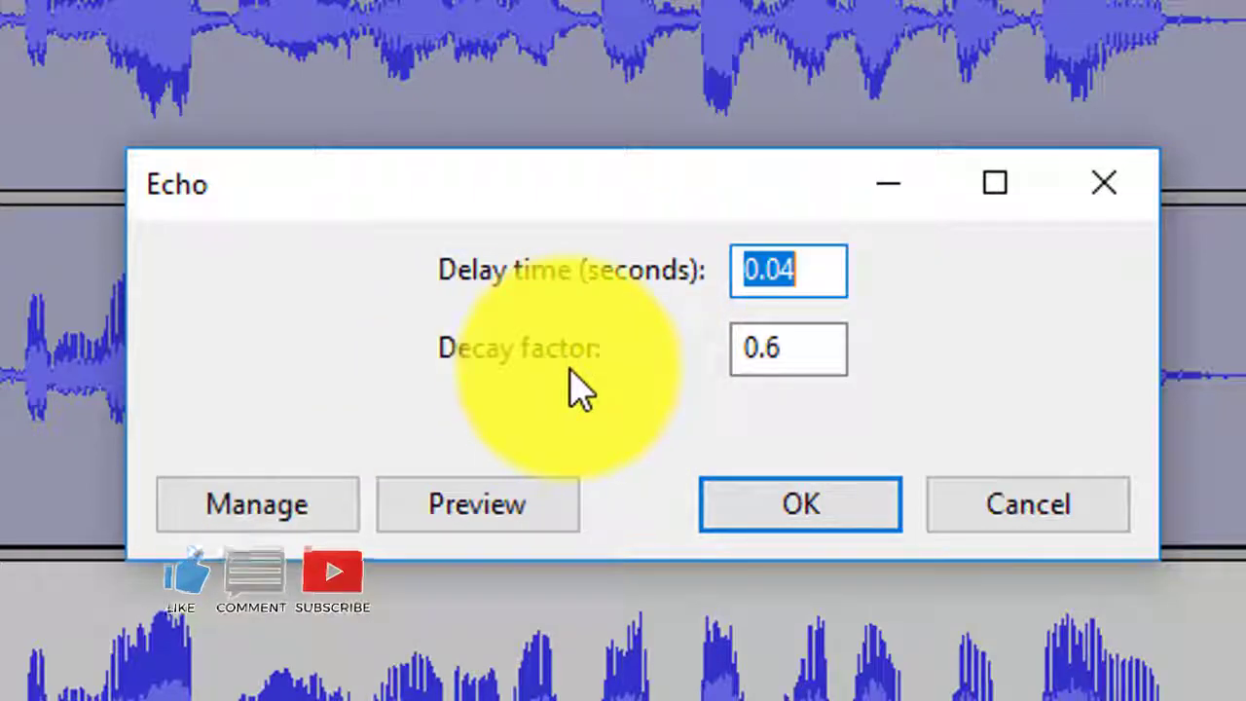
left_click(438, 521)
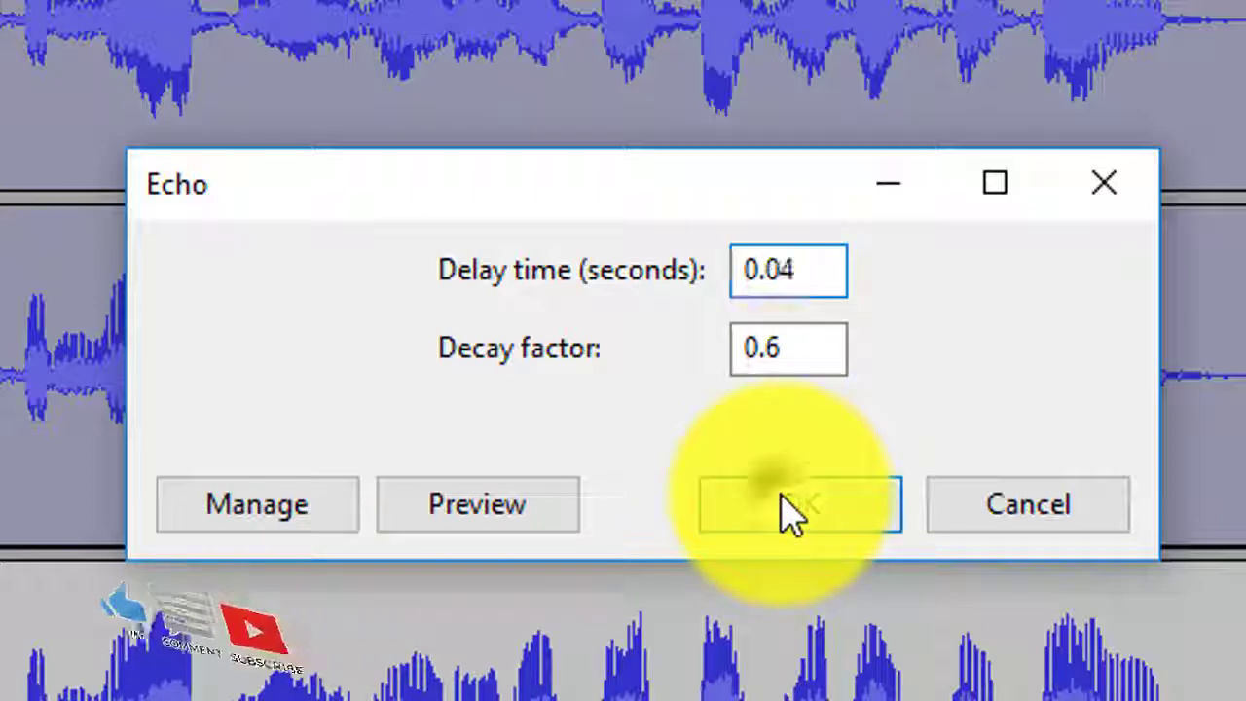
left_click(783, 502)
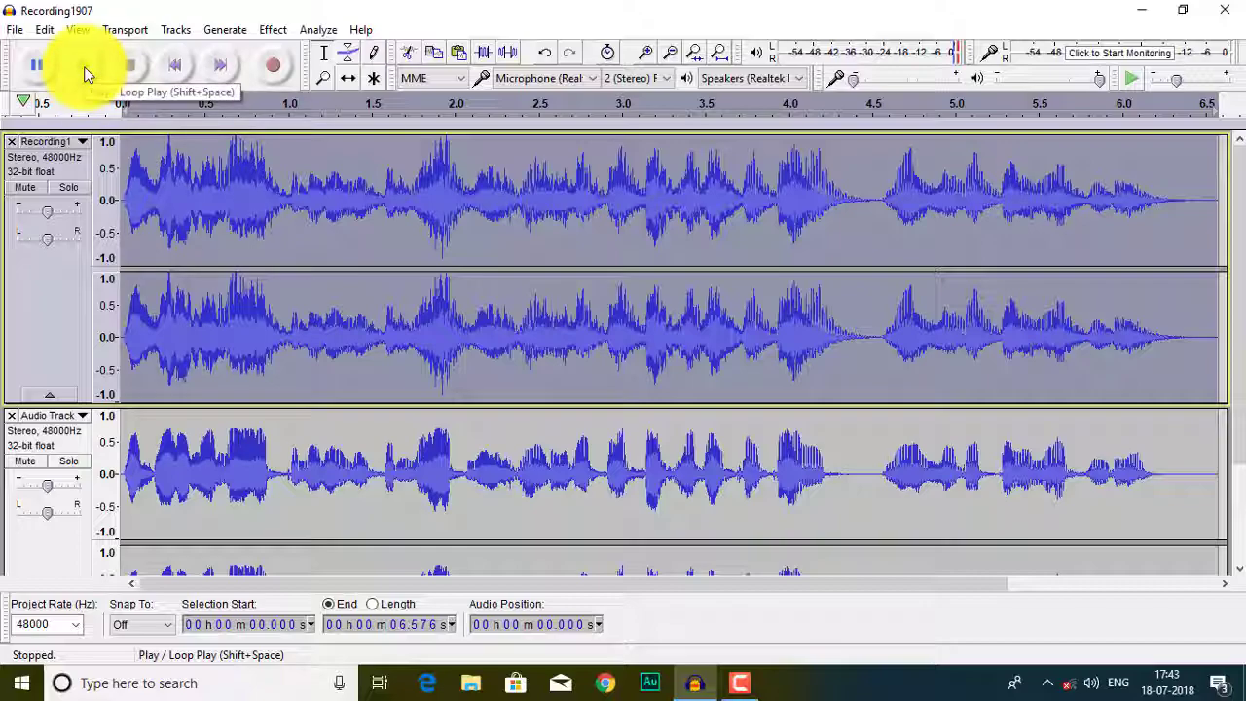
left_click(85, 75)
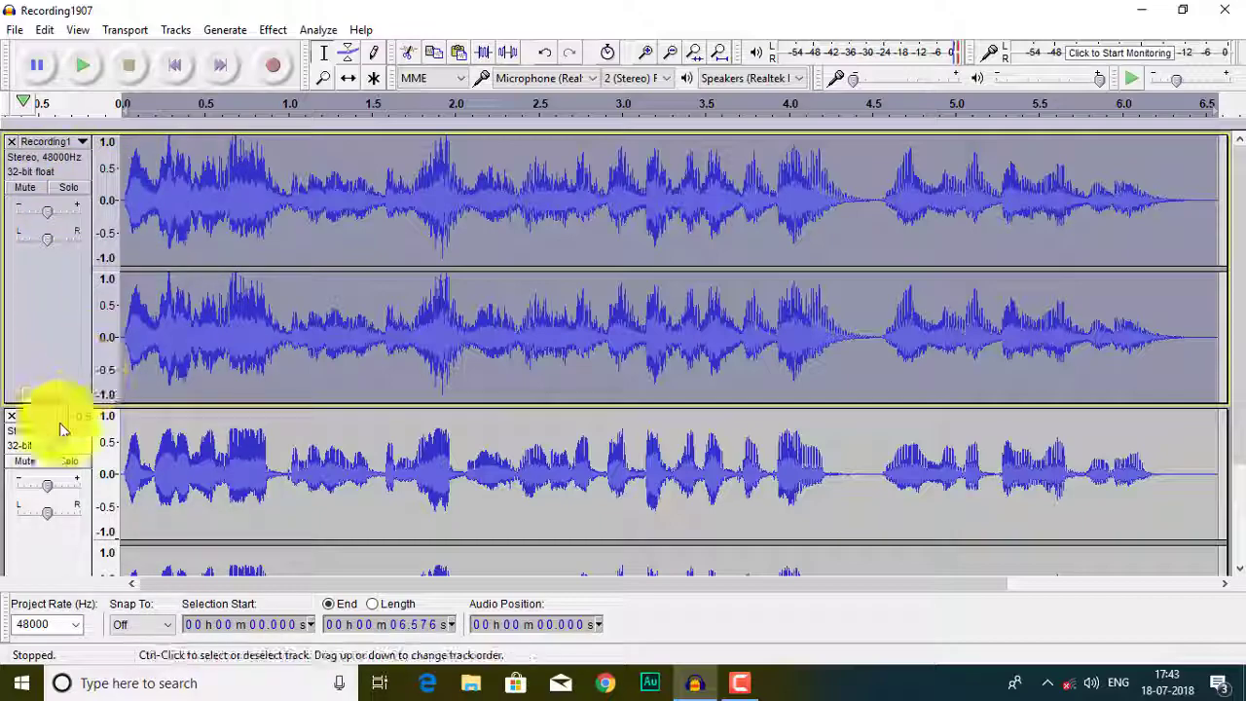
Step: Apply Echo to the duplicated audio track with a delay time of 0.04 seconds and a decay factor of 0.6
left_click(61, 553)
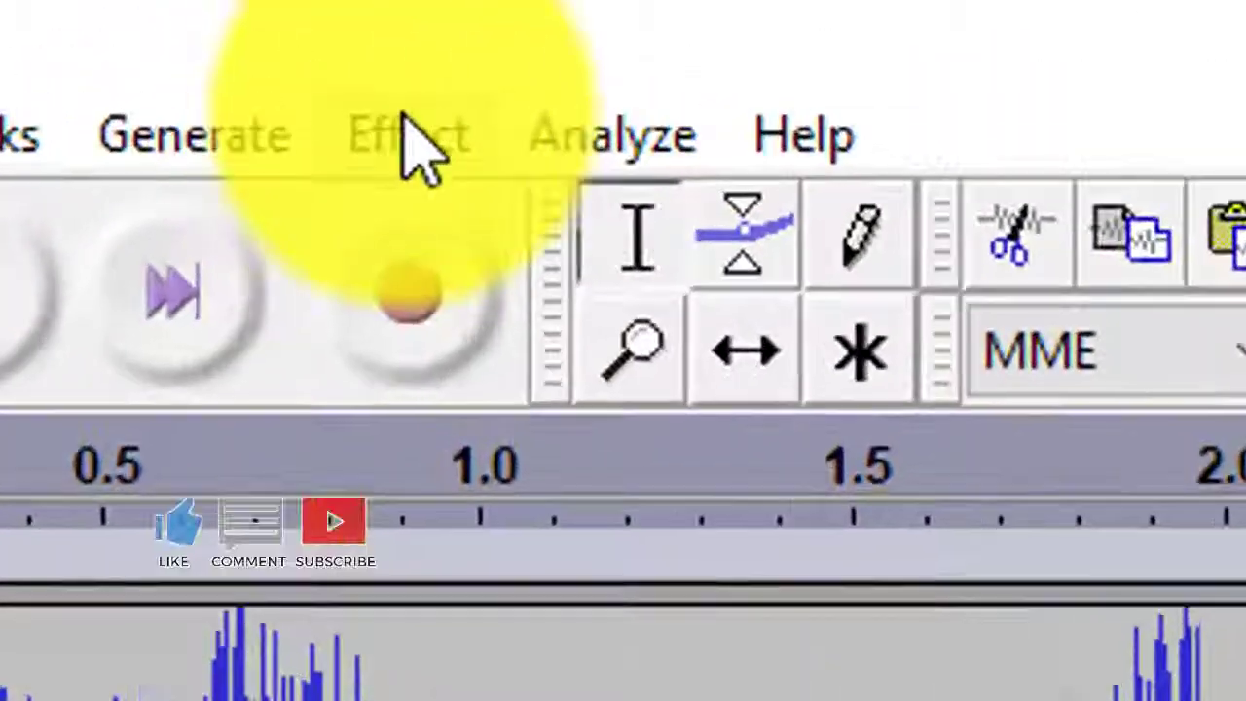
left_click(273, 30)
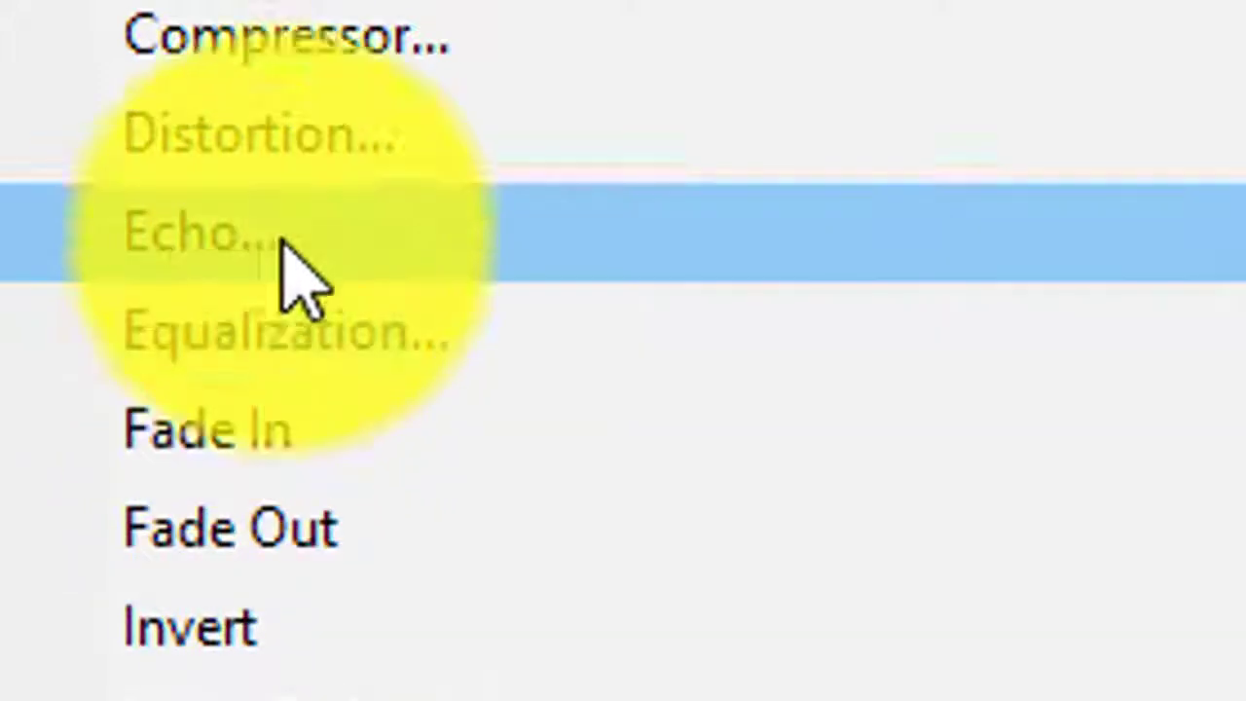
left_click(282, 243)
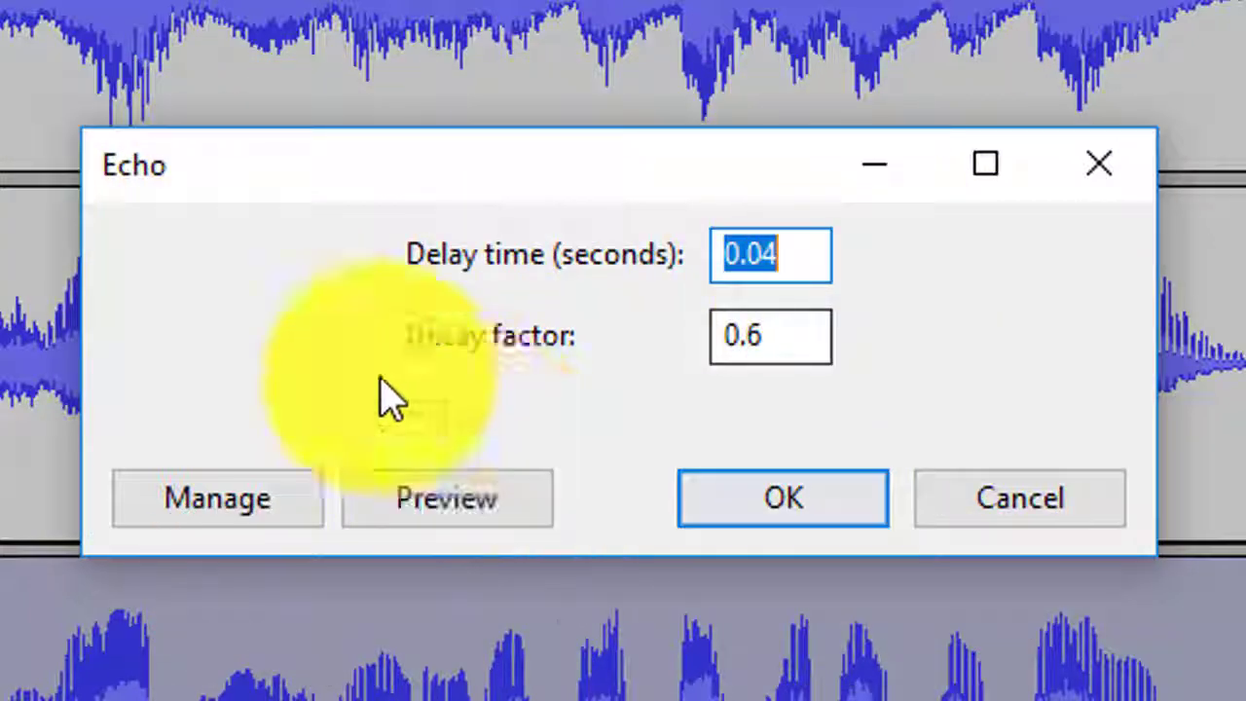
left_click(758, 499)
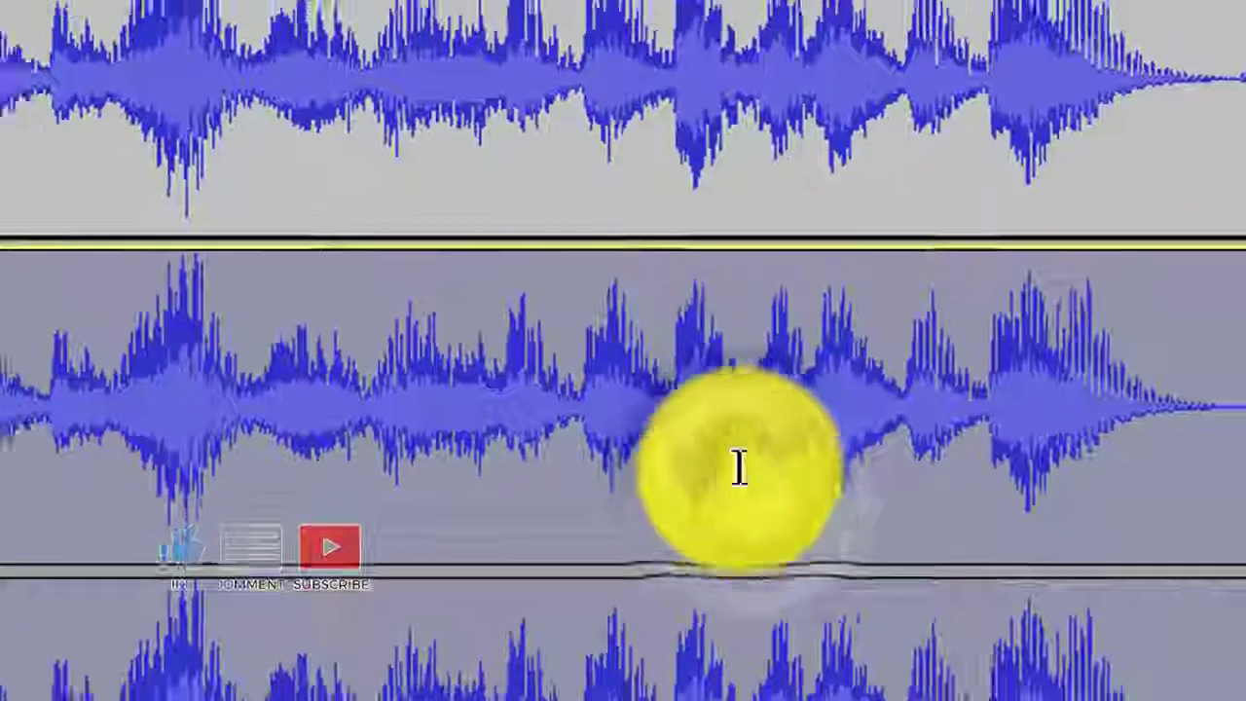
Step: Select the original recording track and play back the audio with echo on both tracks
scroll(369, 384, "up", 2)
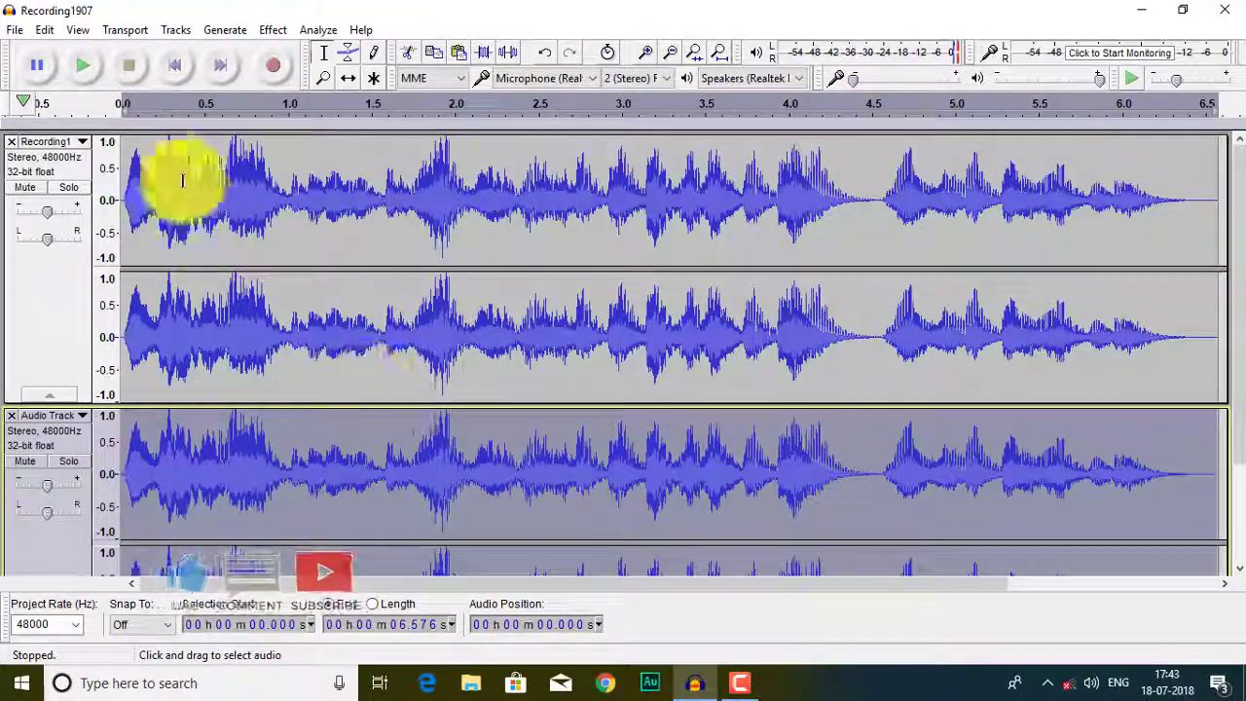
left_click(74, 336)
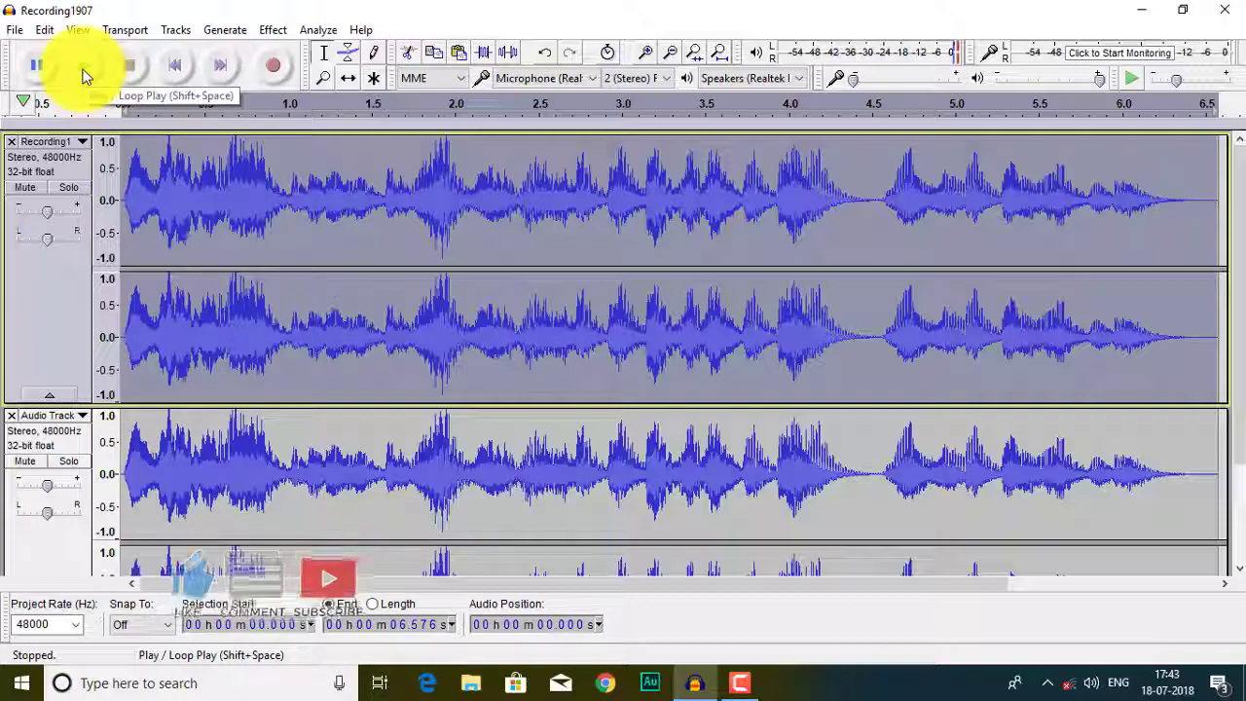
left_click(84, 75)
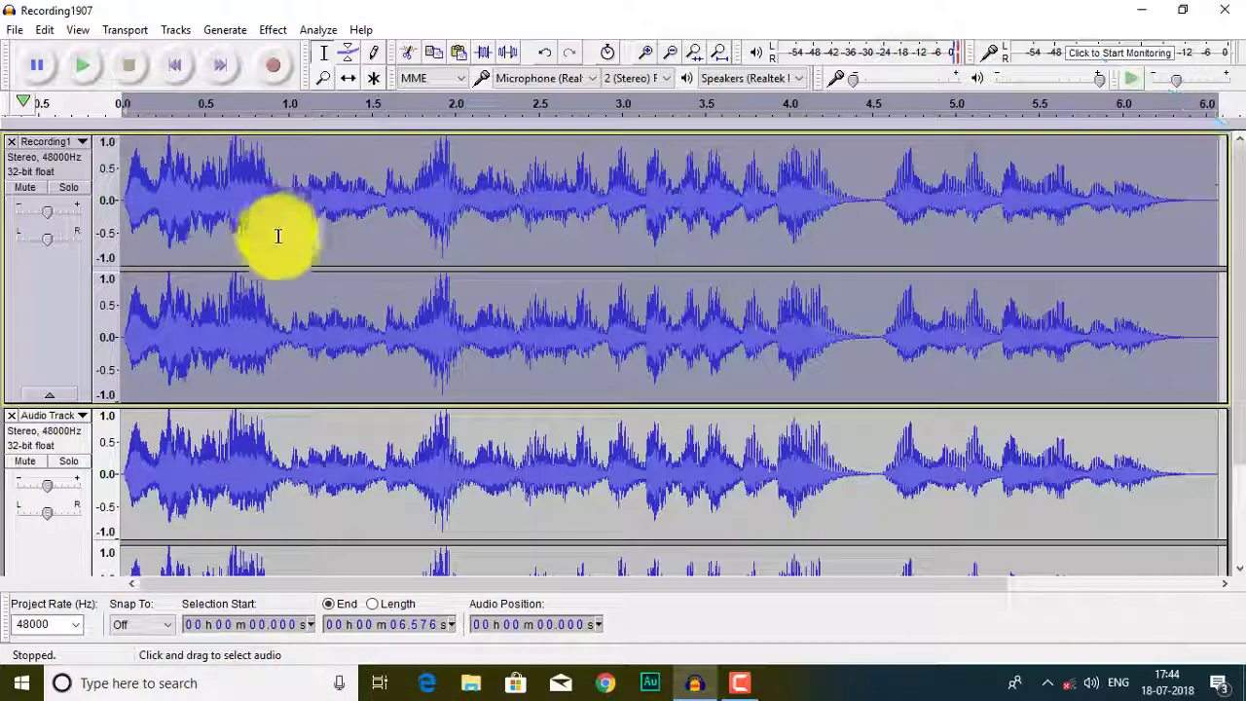
Step: Lower the pitch of the duplicated audio track by 21 percent with Change Pitch
left_click(41, 552)
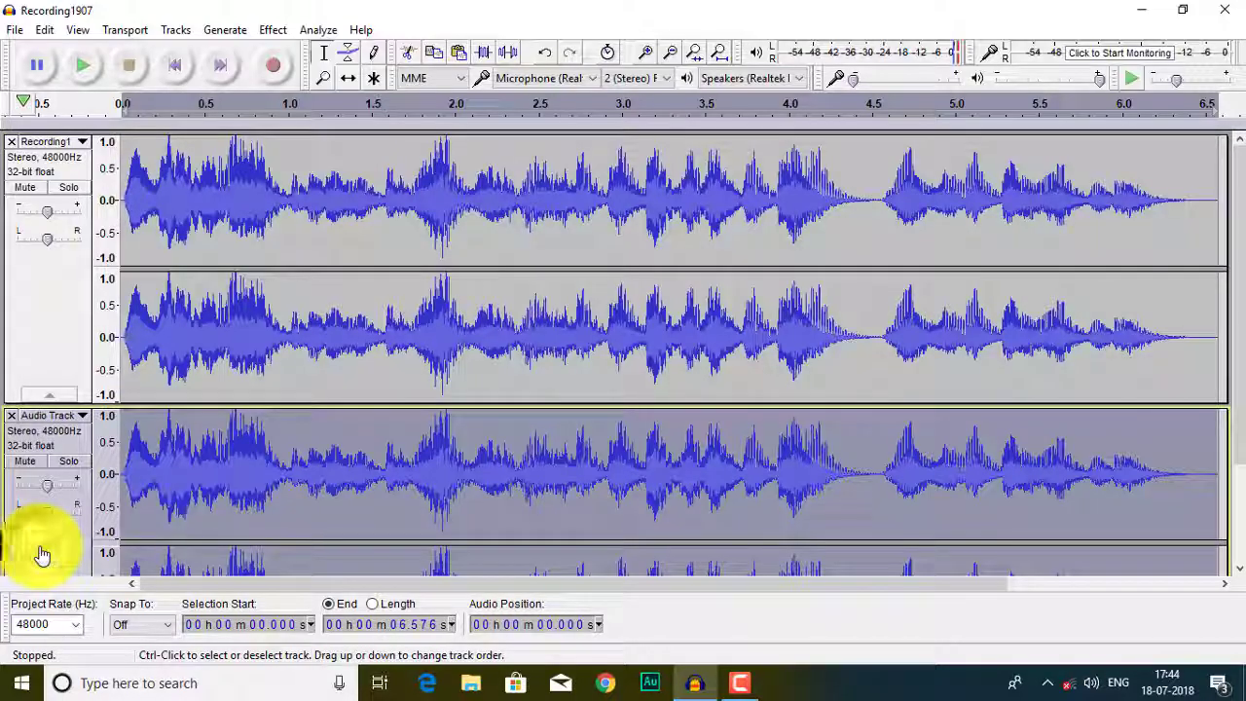
scroll(362, 523, "down", 2)
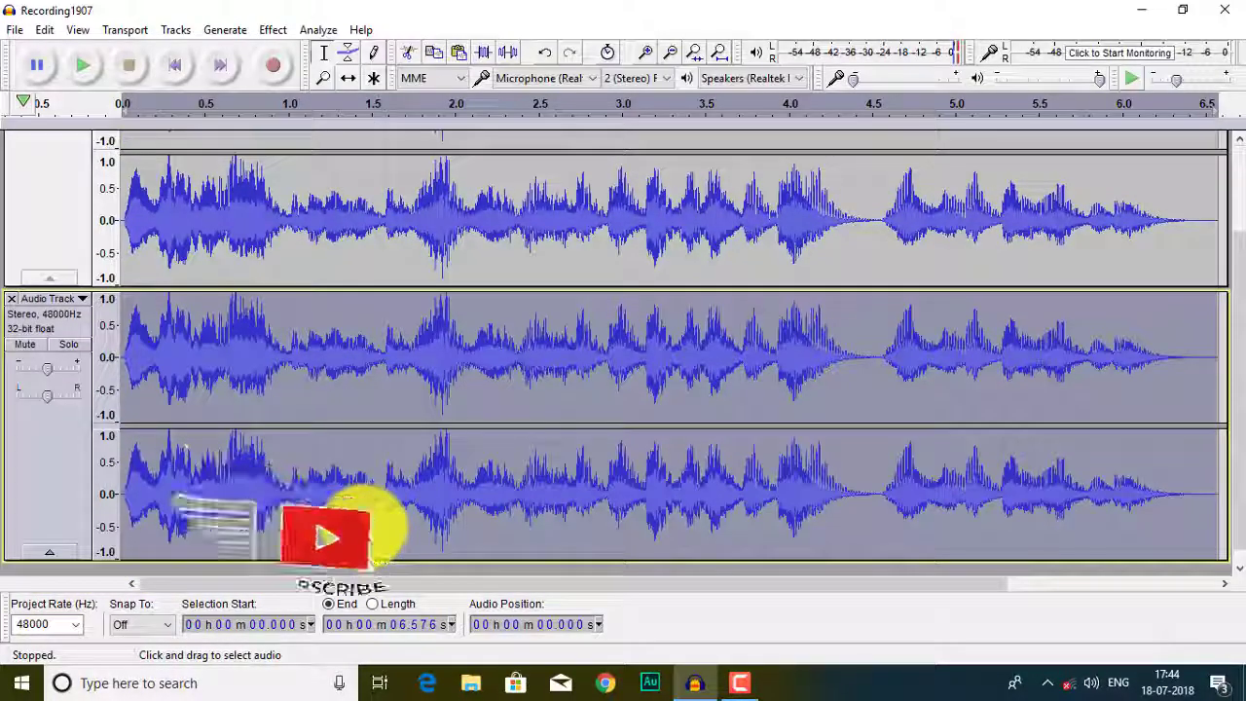
scroll(362, 525, "up", 2)
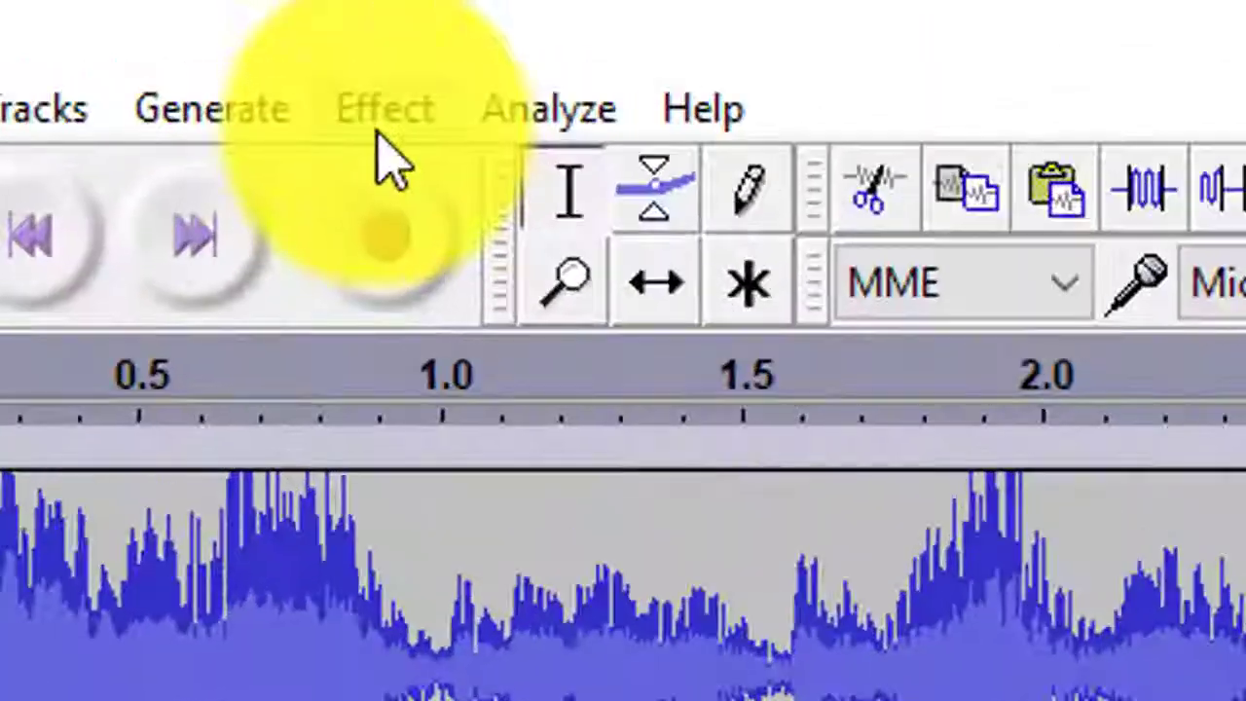
left_click(276, 37)
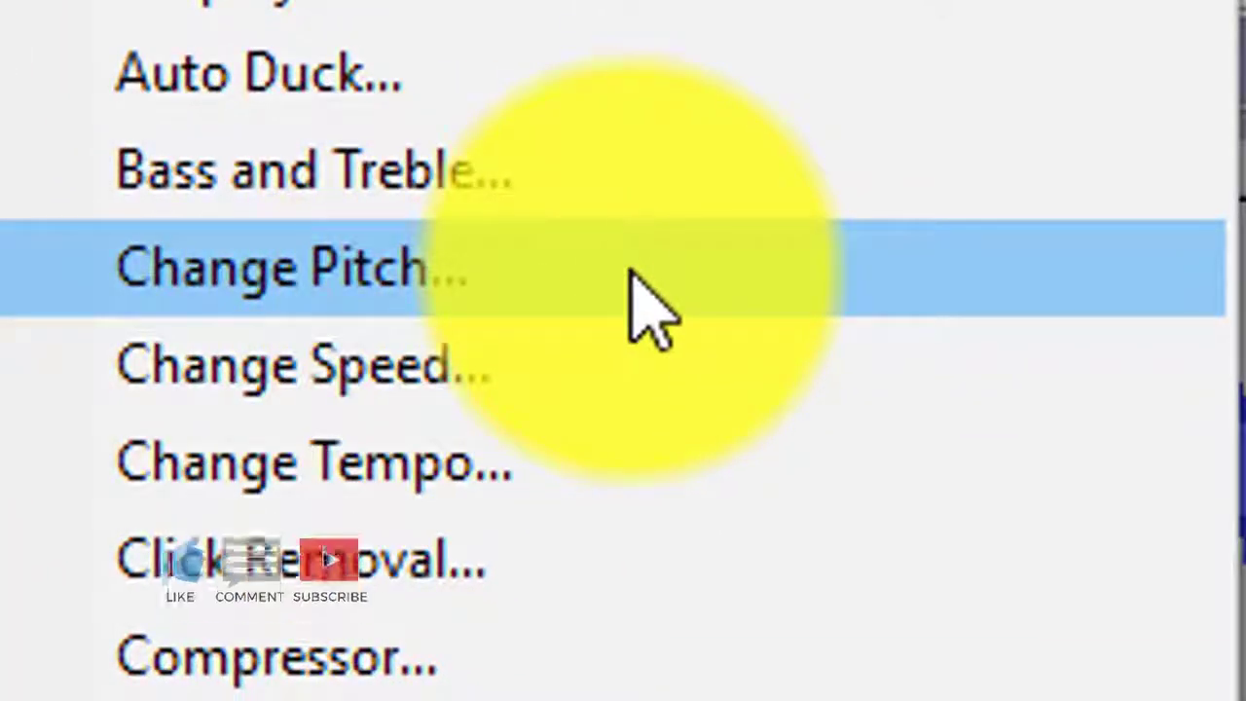
left_click(653, 311)
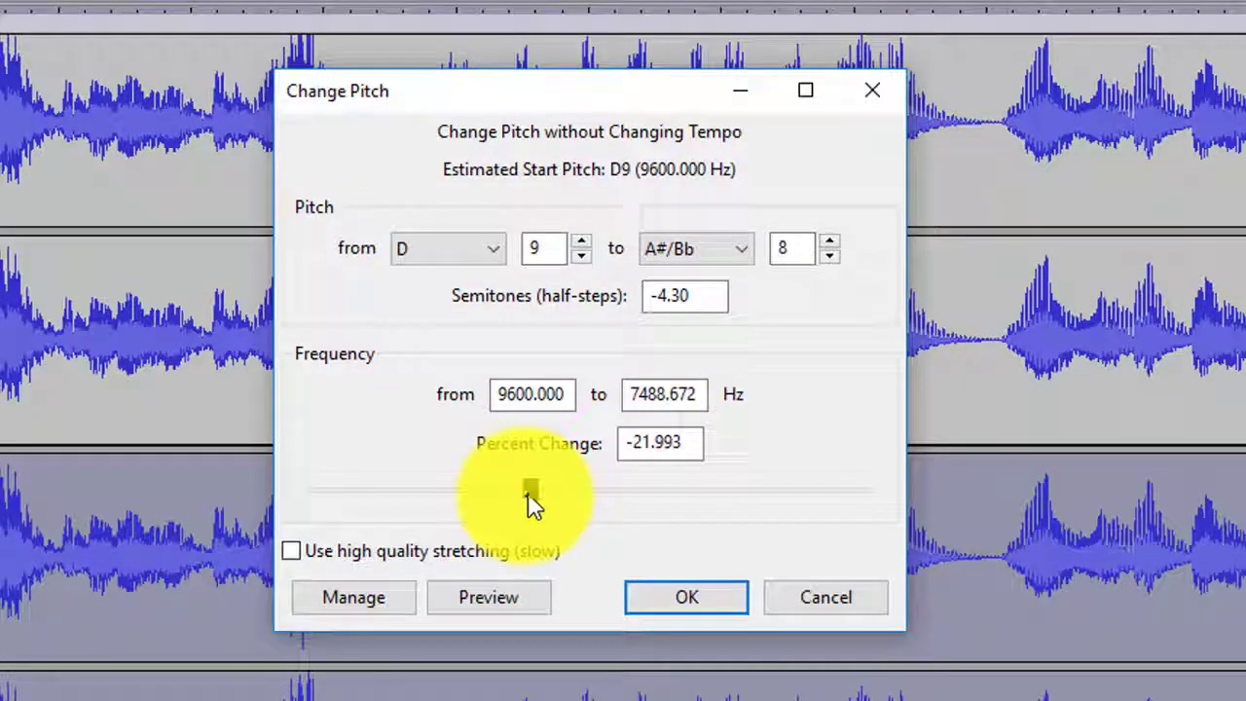
mouse_move(528, 493)
left_mouse_down()
mouse_move(571, 502)
mouse_move(495, 500)
mouse_move(537, 503)
left_mouse_up()
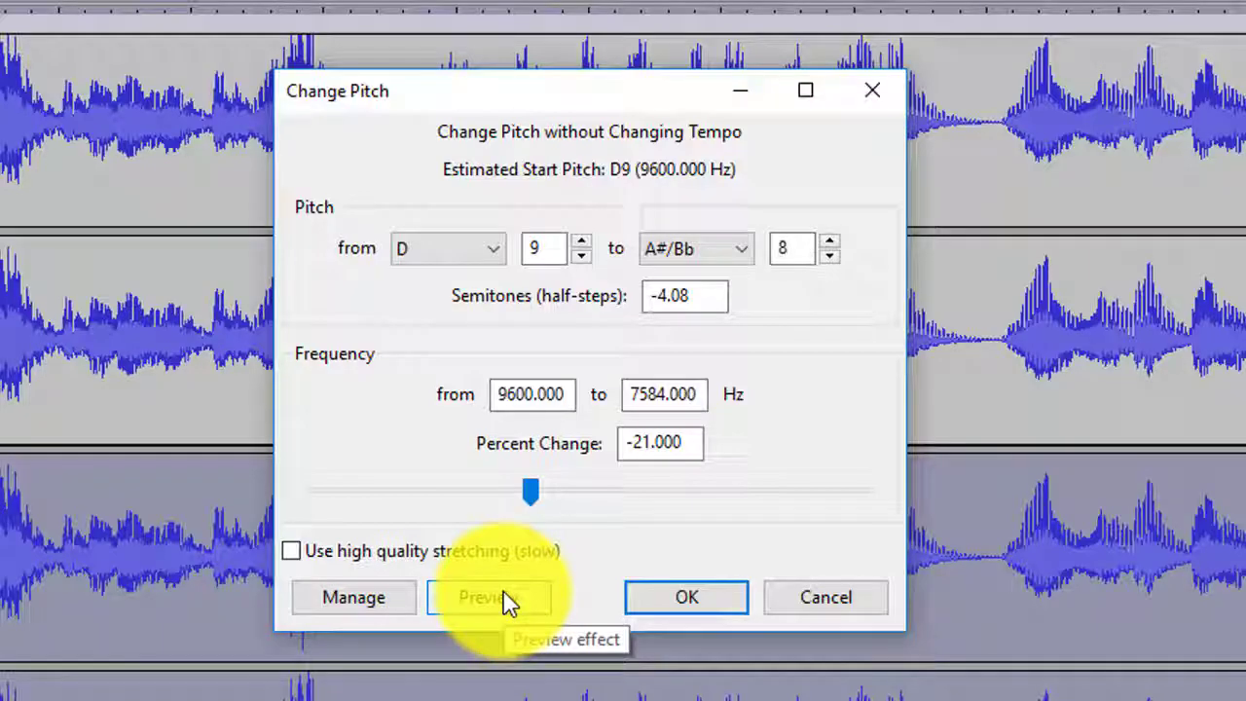
left_click(693, 597)
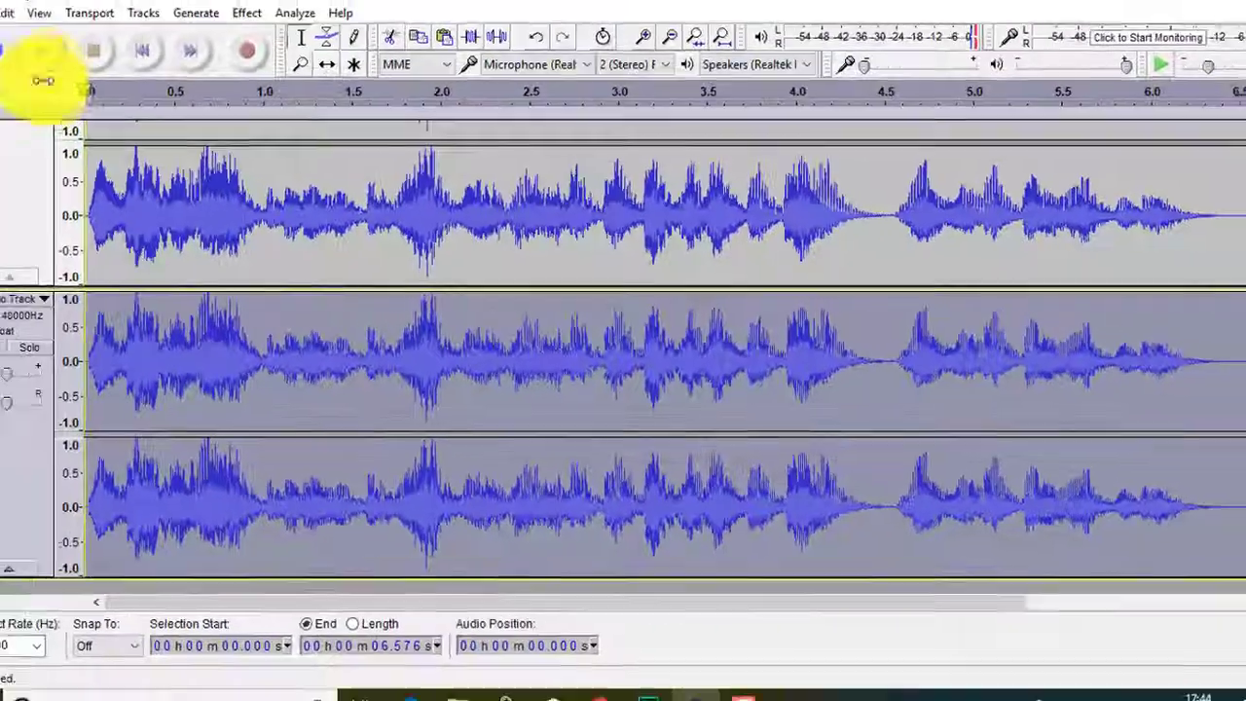
Step: Clear the track selection and play both processed tracks together from the start
scroll(292, 331, "up", 2)
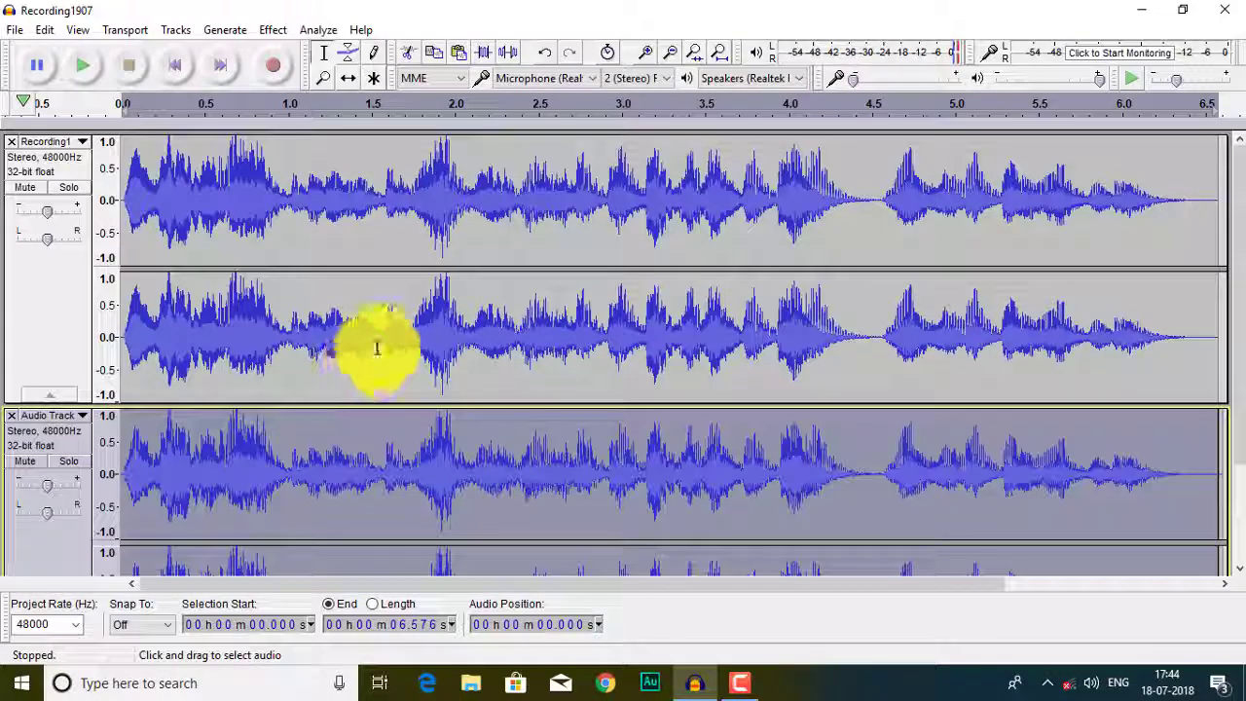
left_click(541, 353)
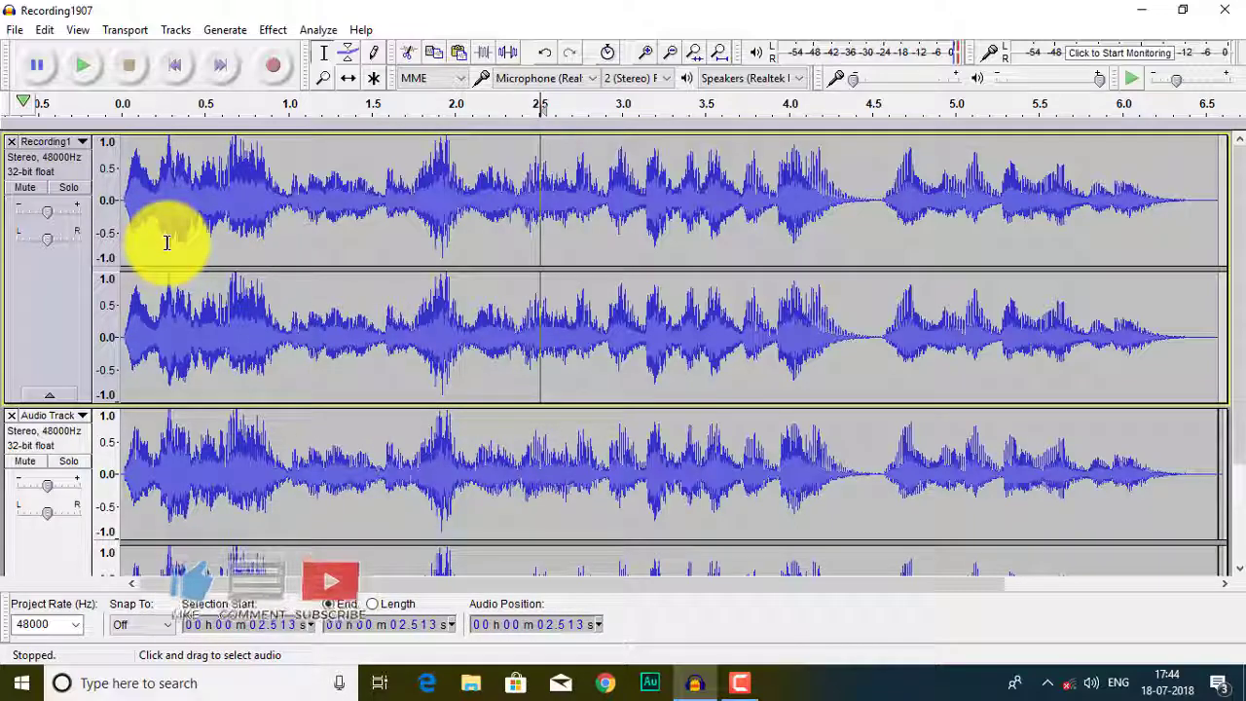
left_click(74, 68)
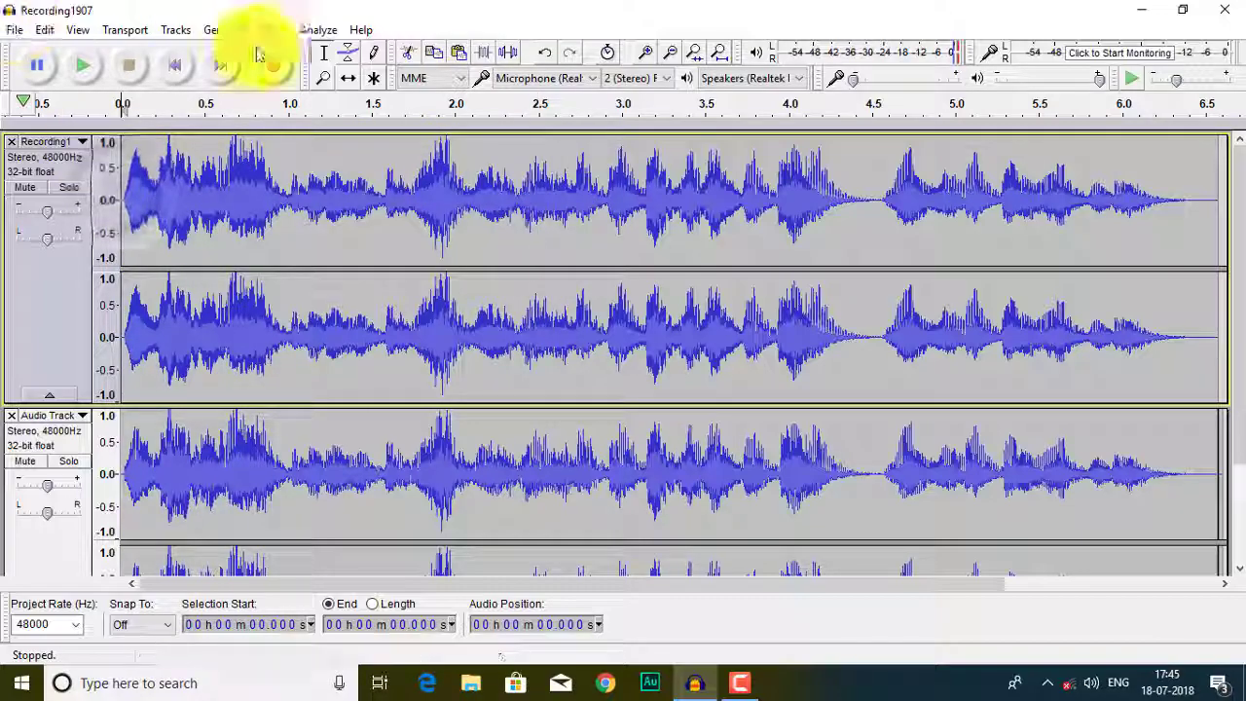
left_click(89, 65)
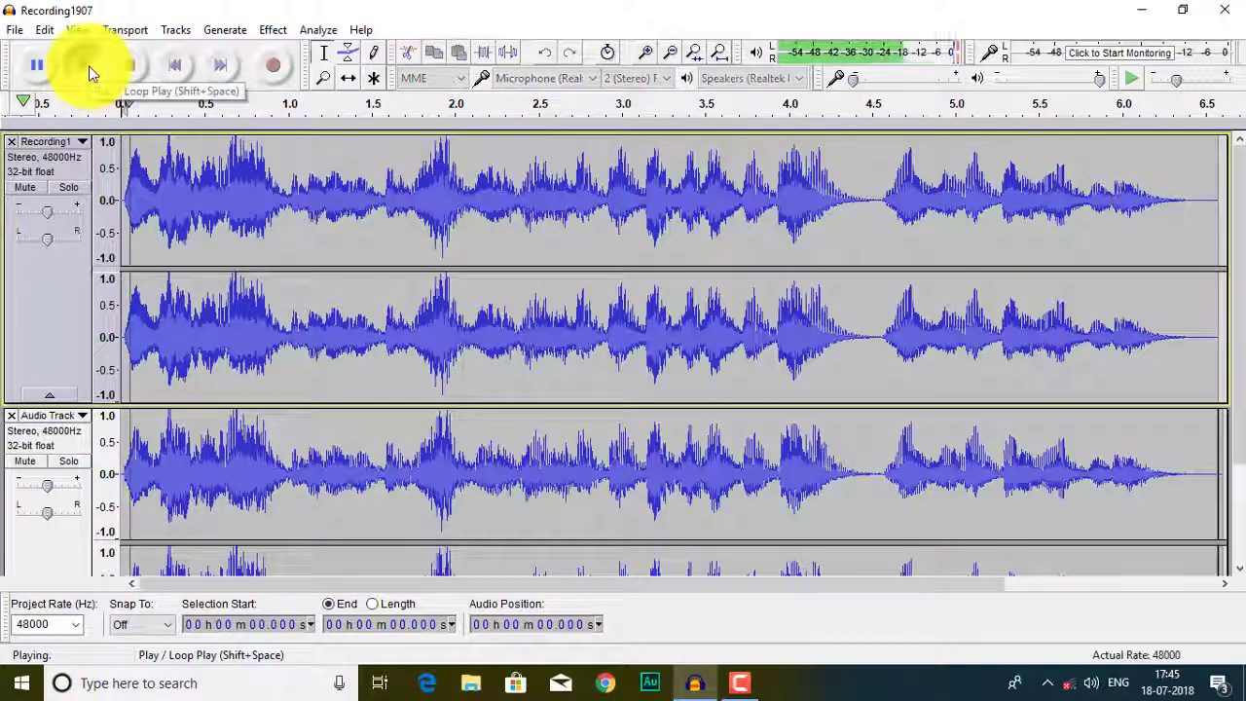